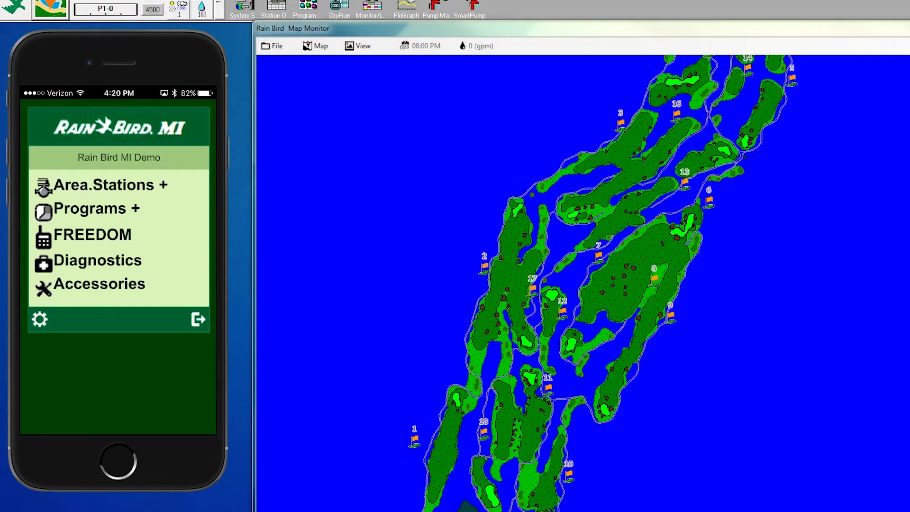
# - Review the FREEDOM help's Program Commands and Set System Mode codes, then return to the keypad
pyautogui.click(92, 234)
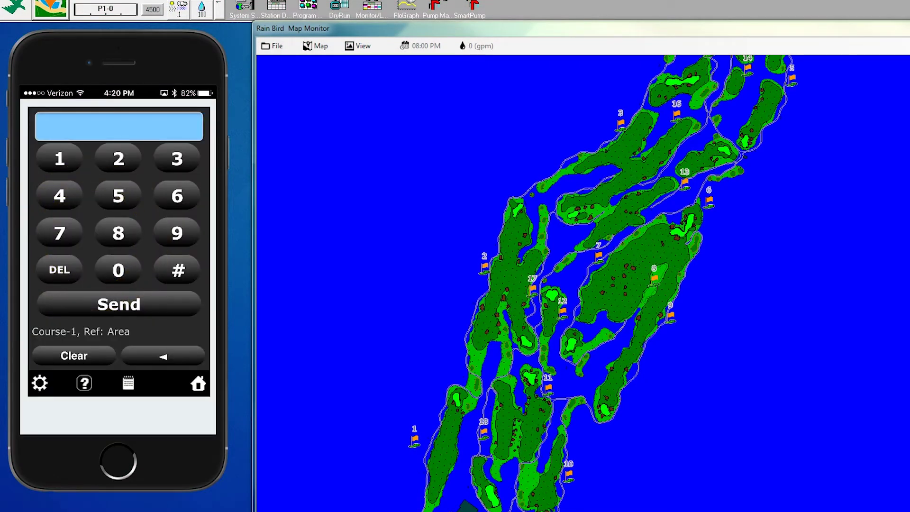
pyautogui.click(84, 383)
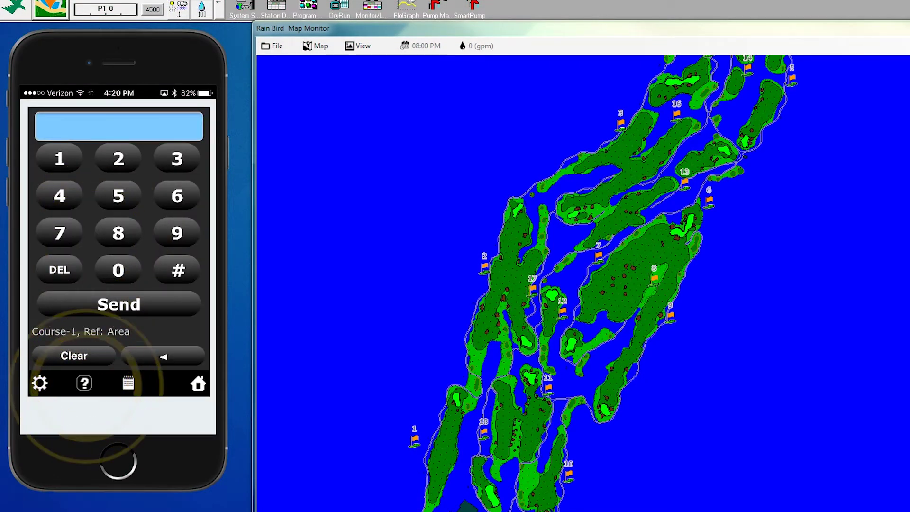
pyautogui.scroll(-5, 119, 265)
pyautogui.scroll(-6, 118, 265)
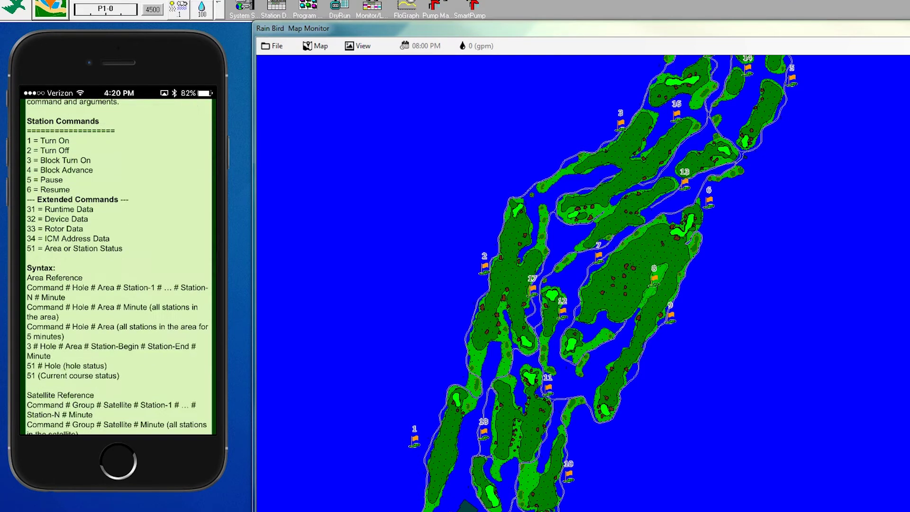
pyautogui.scroll(-3, 119, 266)
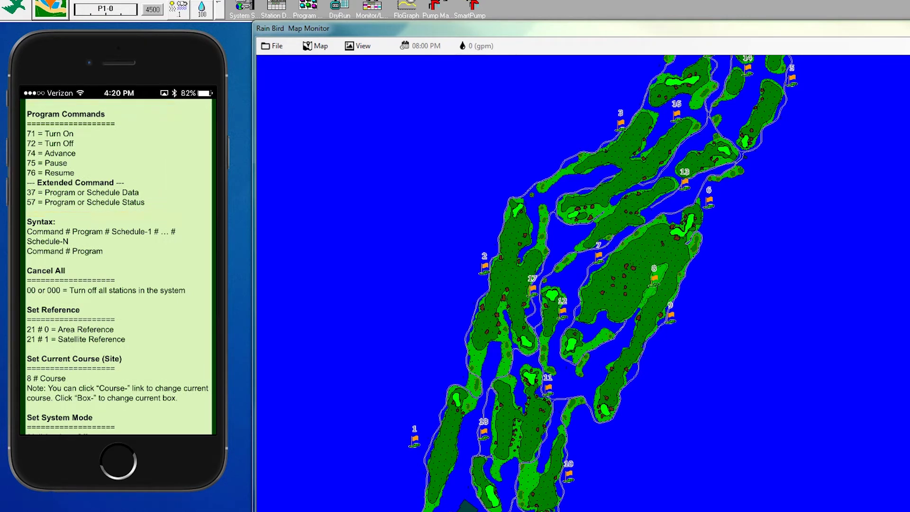
pyautogui.scroll(-2, 119, 266)
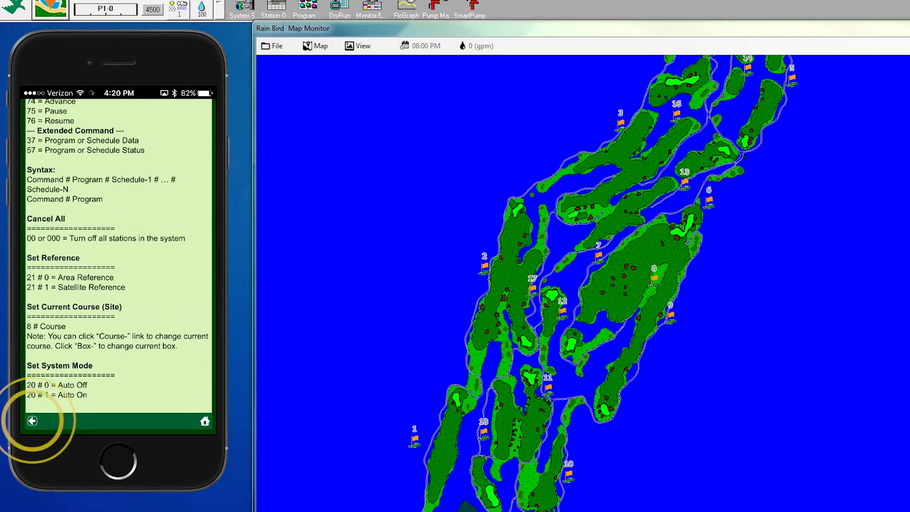
pyautogui.click(32, 420)
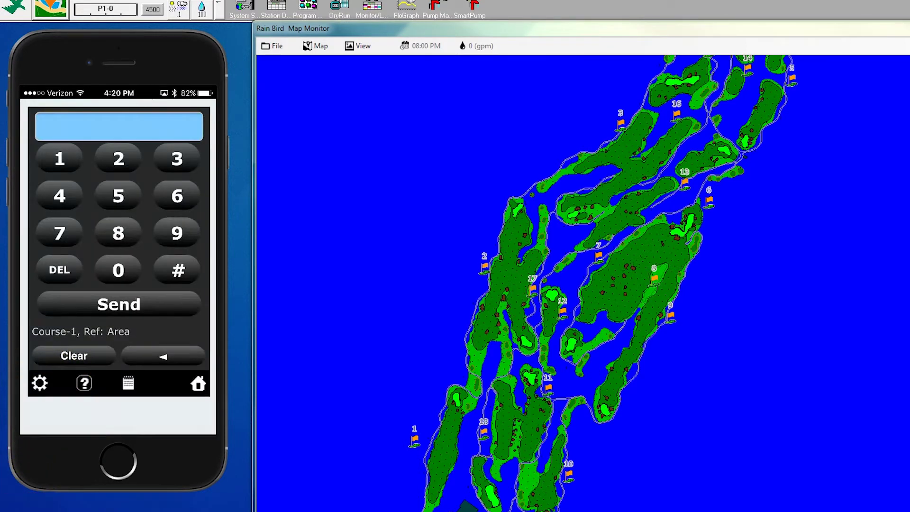
# - Send 71#1 from the FREEDOM keypad to turn on Program 1 and dismiss the result
pyautogui.click(60, 234)
pyautogui.click(59, 158)
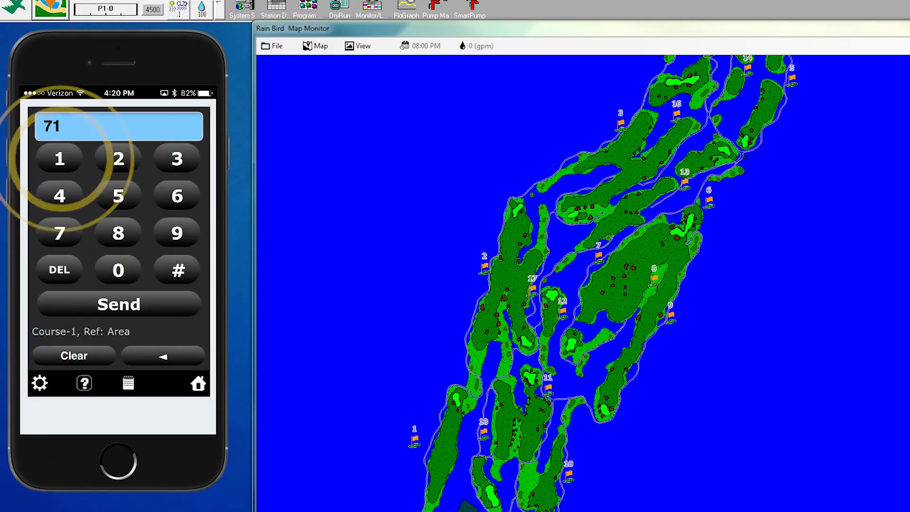
pyautogui.click(178, 269)
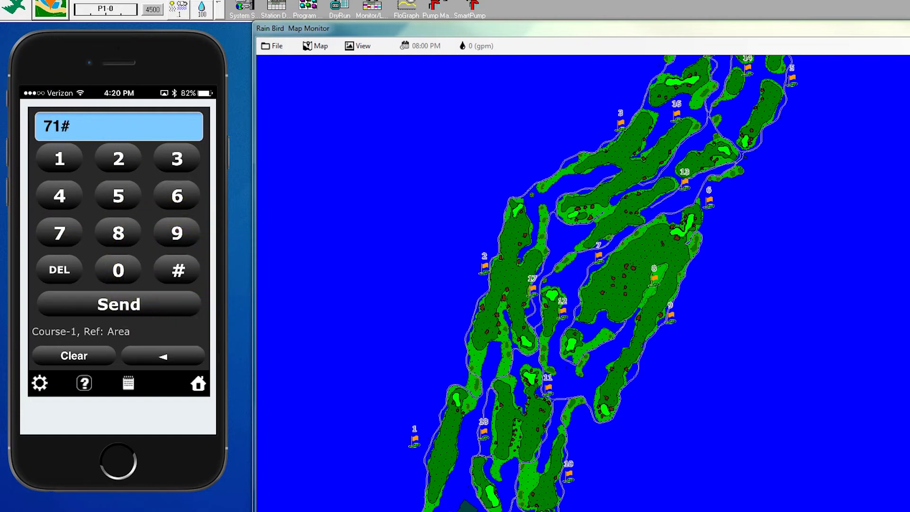
pyautogui.click(59, 159)
pyautogui.click(118, 303)
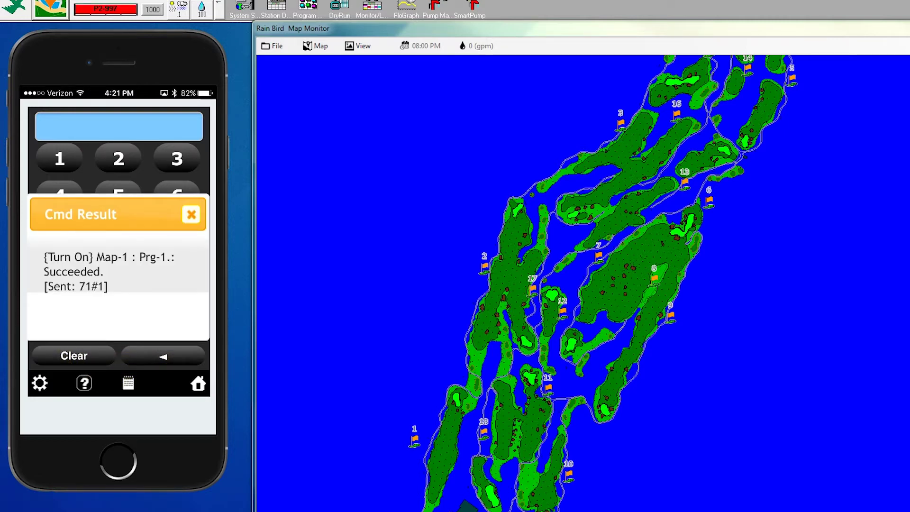
pyautogui.click(191, 214)
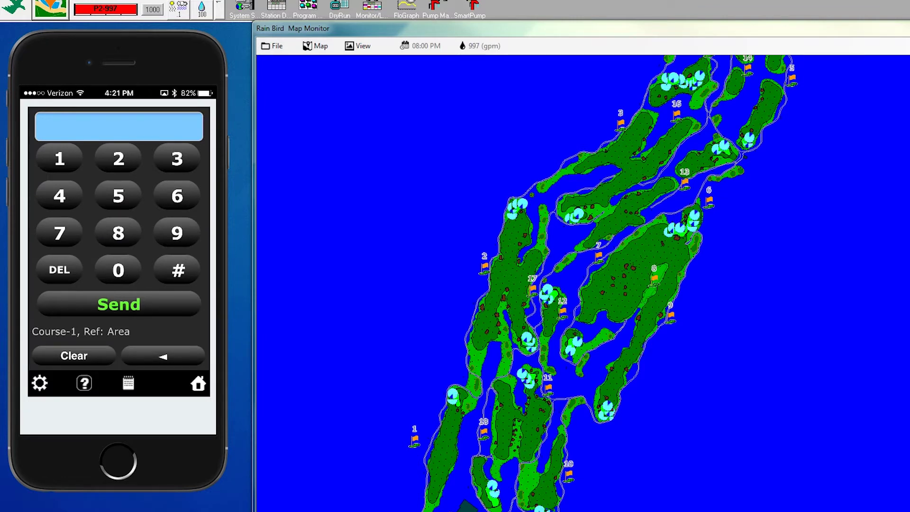
# - Send 72#1 to turn off Program 1, dropping course flow to 0 gpm
pyautogui.click(59, 232)
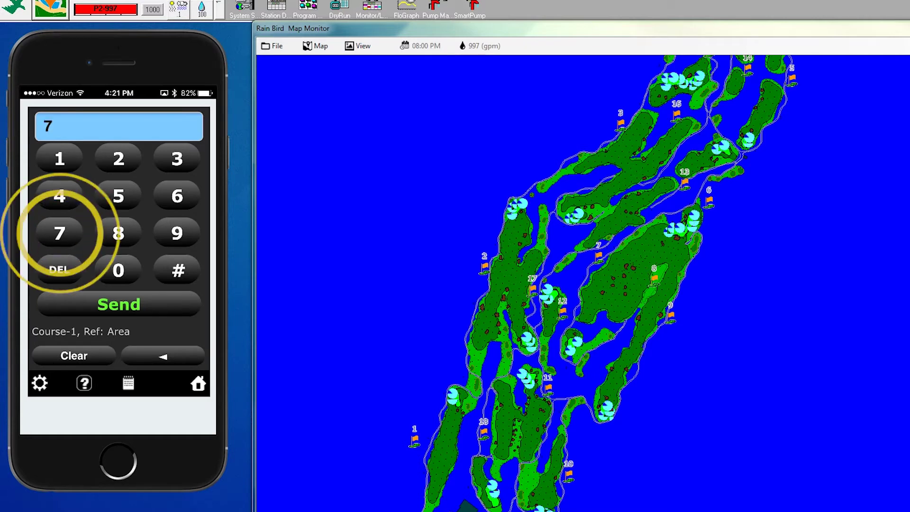
pyautogui.click(118, 158)
pyautogui.click(179, 269)
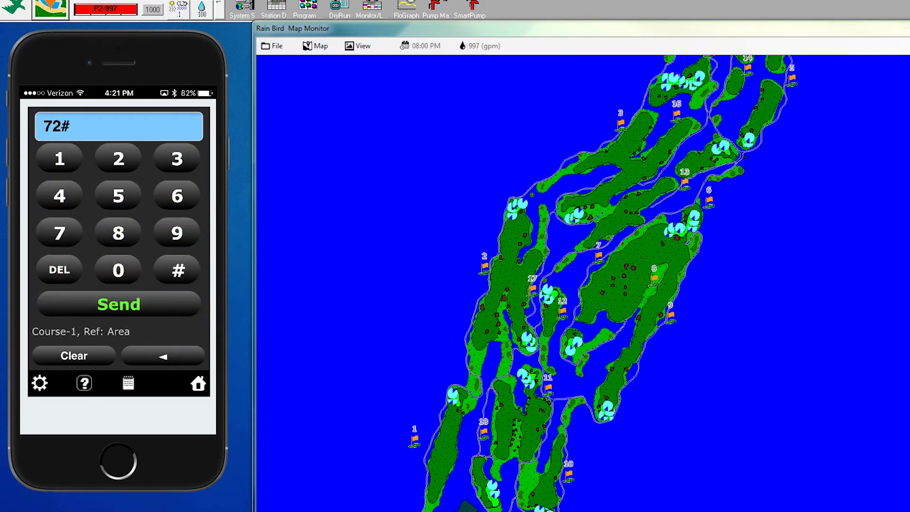
pyautogui.click(59, 158)
pyautogui.click(119, 304)
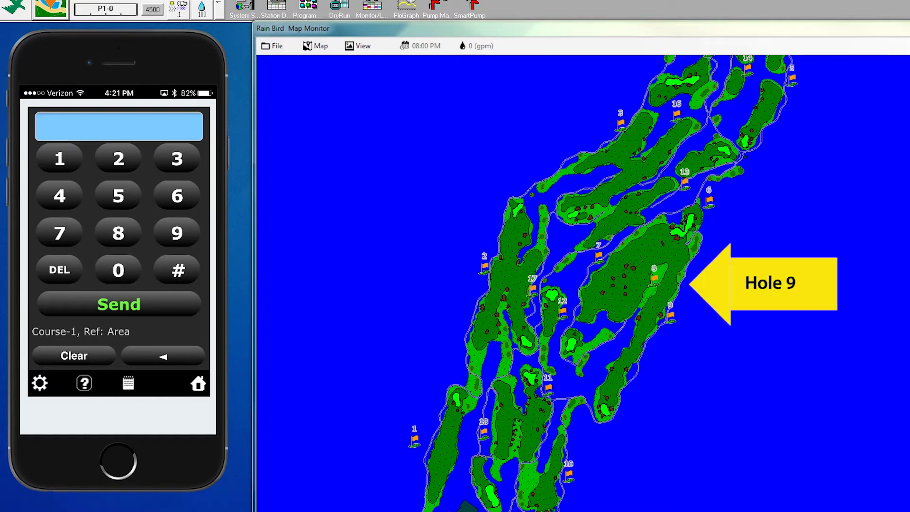
# - Zoom in and pan the Map Monitor map to centre hole 9 and its sprinkler stations
pyautogui.scroll(2, 723, 309)
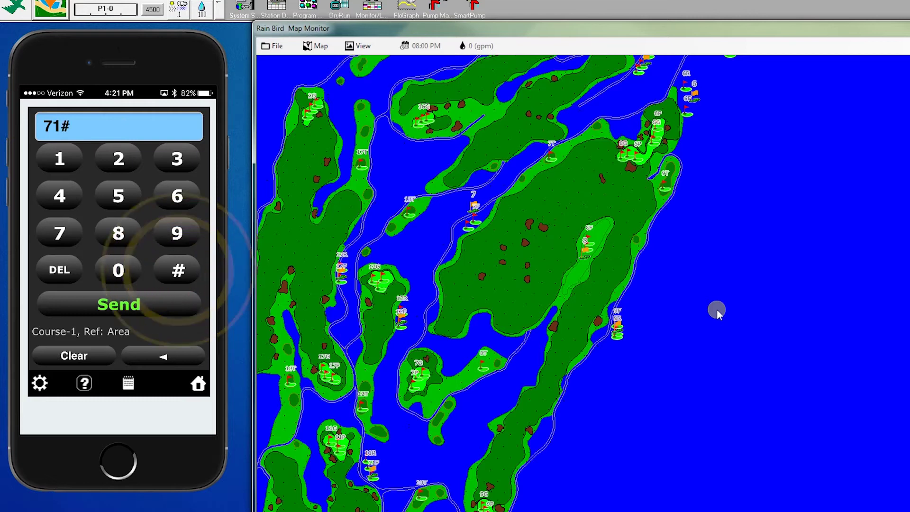
pyautogui.moveTo(709, 314); pyautogui.dragTo(894, 311)
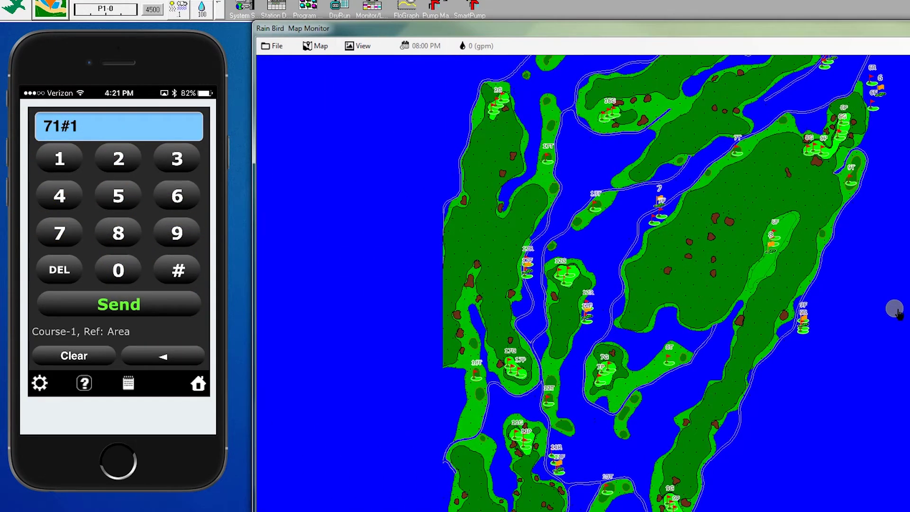
pyautogui.moveTo(836, 434); pyautogui.dragTo(840, 319)
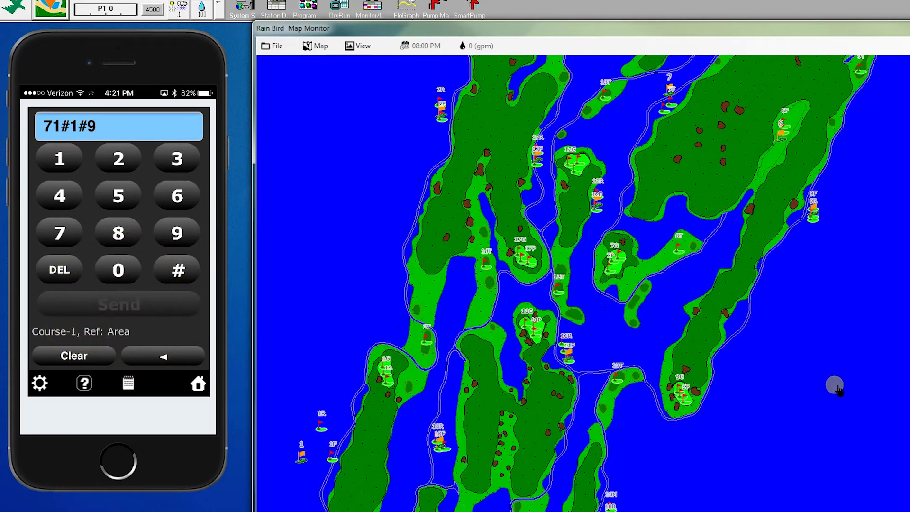
pyautogui.moveTo(833, 382); pyautogui.dragTo(744, 400)
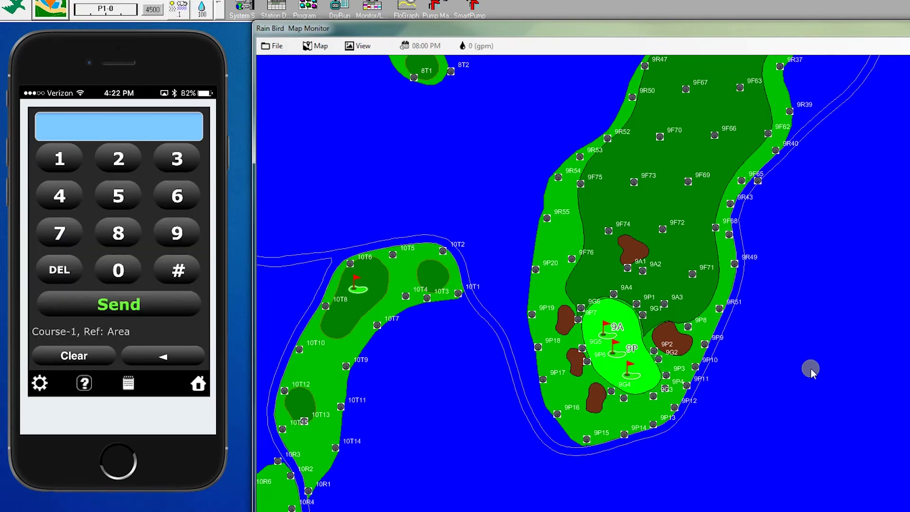
# - Zoom the map out from hole 9 and pan across the wider course layout
pyautogui.scroll(-2, 810, 367)
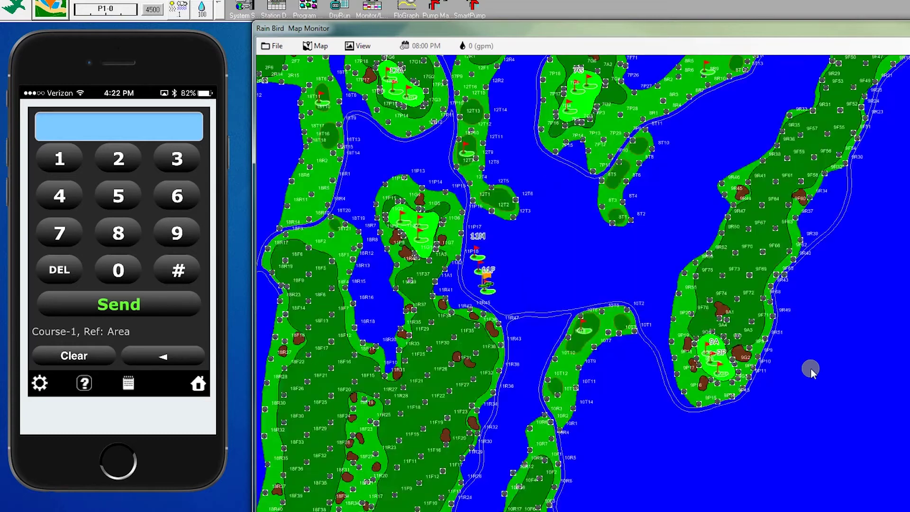
pyautogui.scroll(-3, 845, 355)
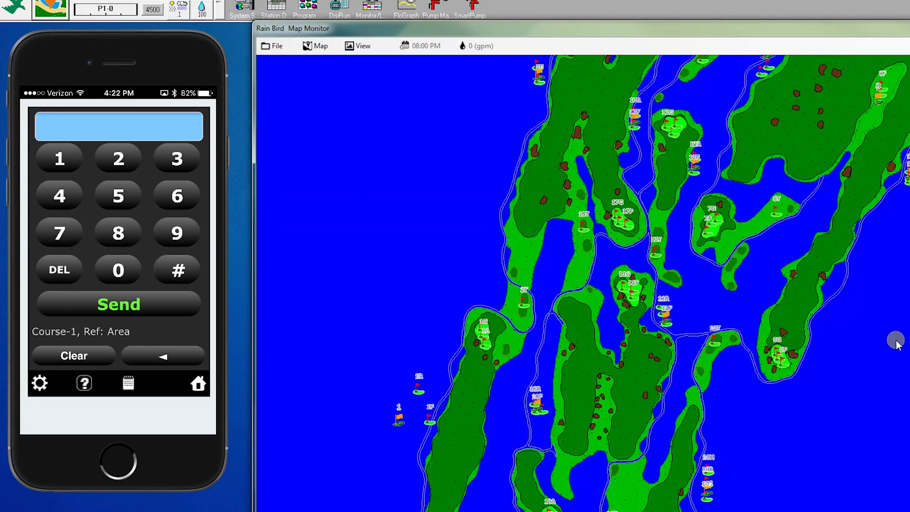
pyautogui.moveTo(893, 340); pyautogui.dragTo(794, 488)
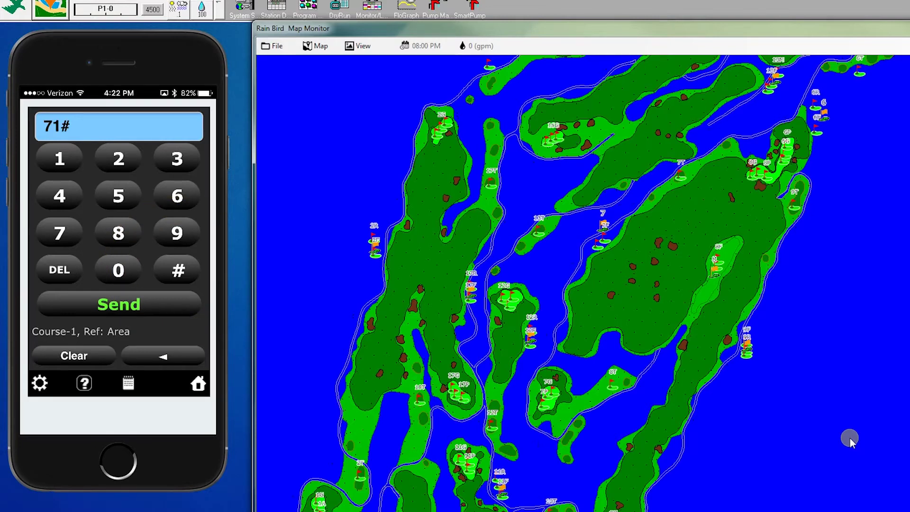
# - Send 74#8#7# to advance Program 8 schedule 7 to its next fairway stations
pyautogui.moveTo(819, 285); pyautogui.dragTo(882, 351)
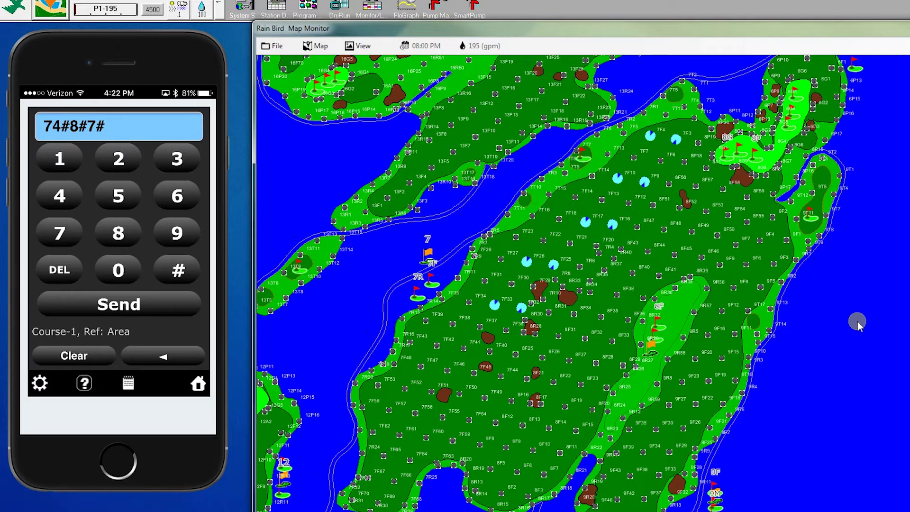
pyautogui.click(119, 304)
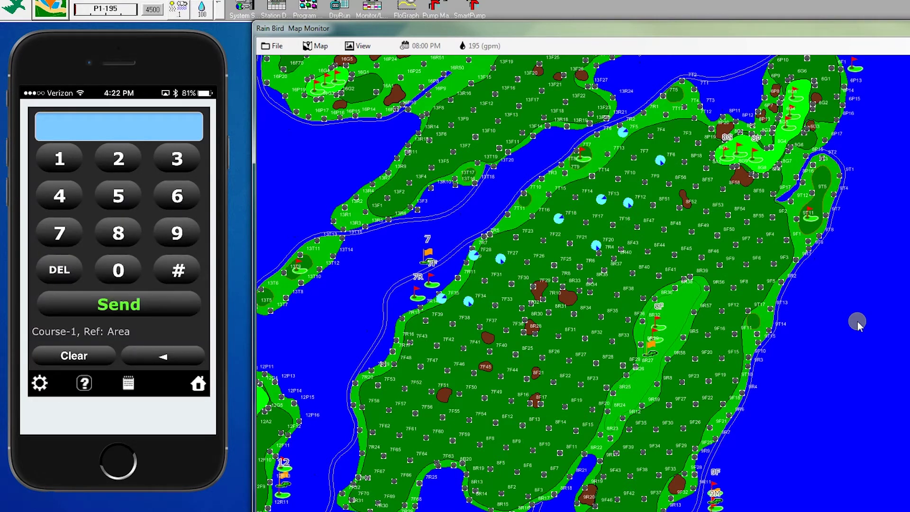
pyautogui.click(59, 232)
pyautogui.click(59, 195)
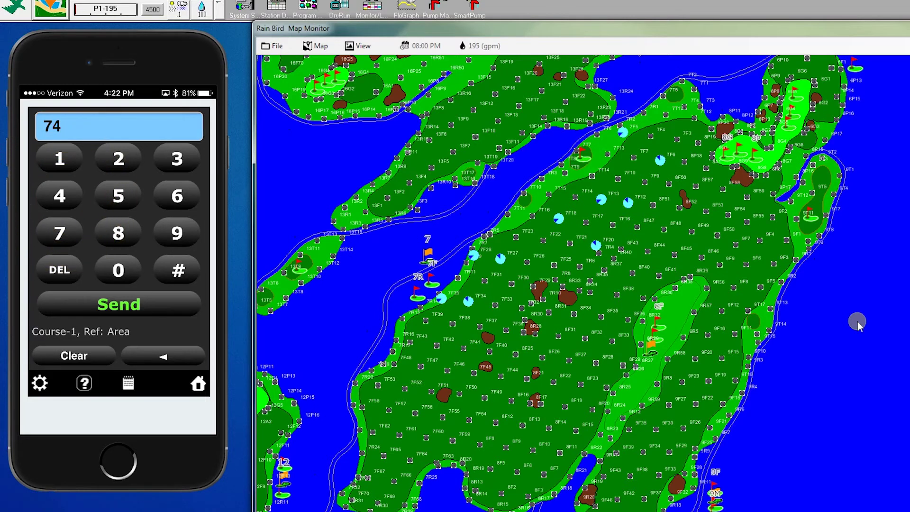
pyautogui.click(162, 355)
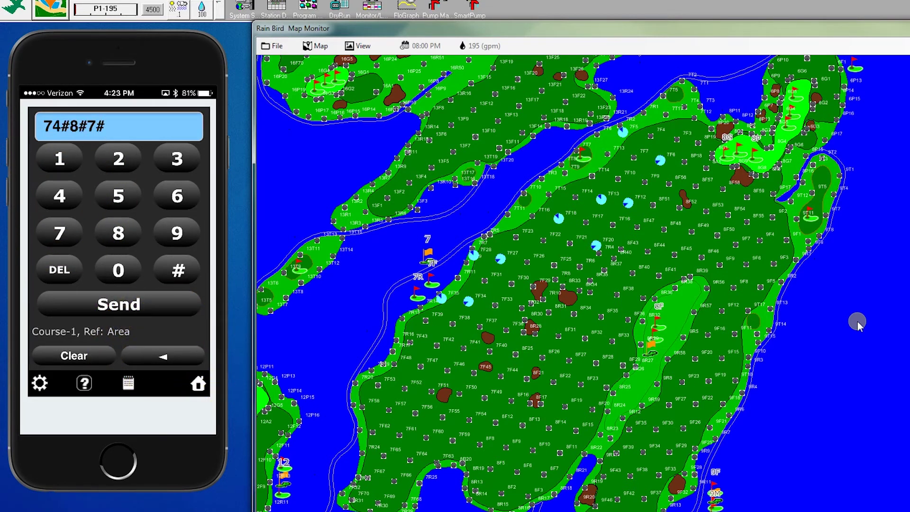
pyautogui.click(118, 304)
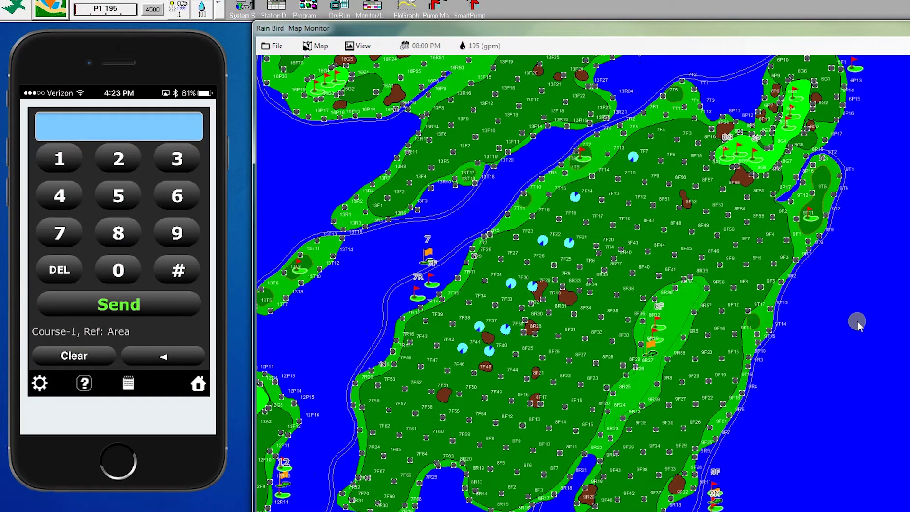
# - Send 75#8#7 to pause Program 8 at its current stations
pyautogui.click(59, 232)
pyautogui.click(118, 196)
pyautogui.click(178, 270)
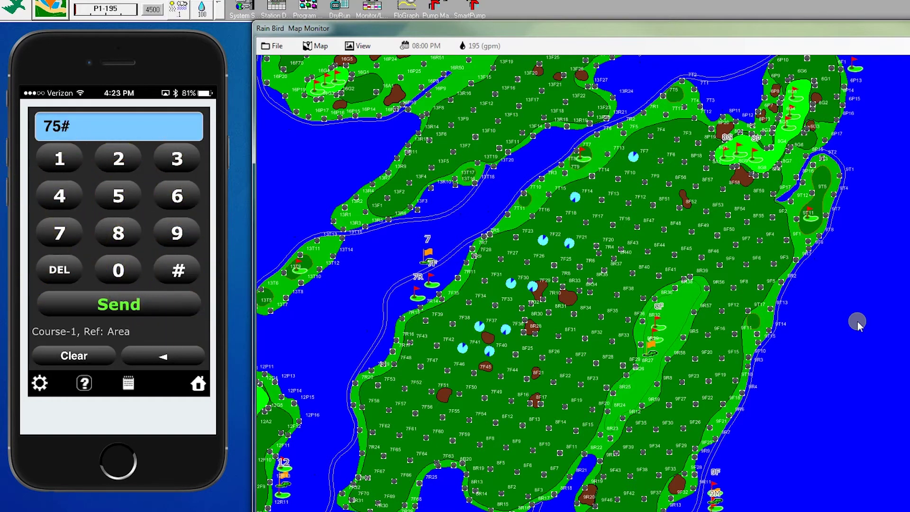
pyautogui.click(118, 233)
pyautogui.click(178, 270)
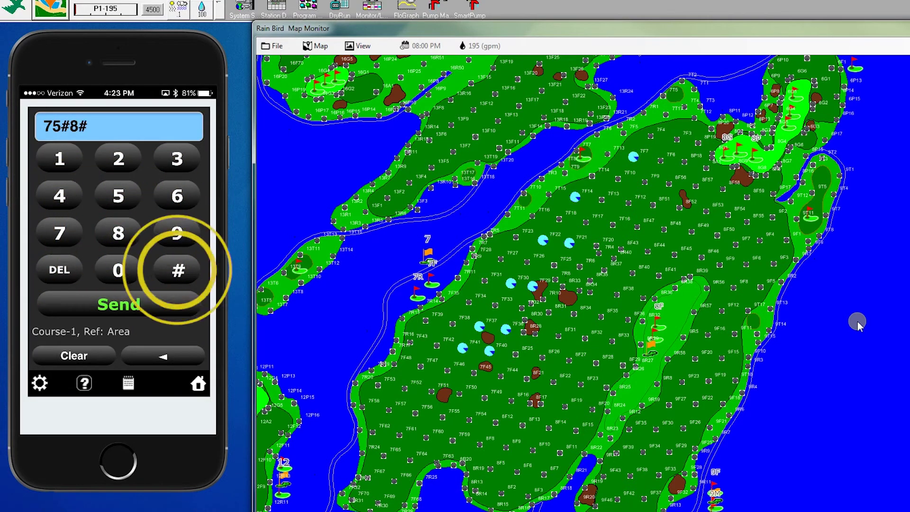
pyautogui.click(59, 233)
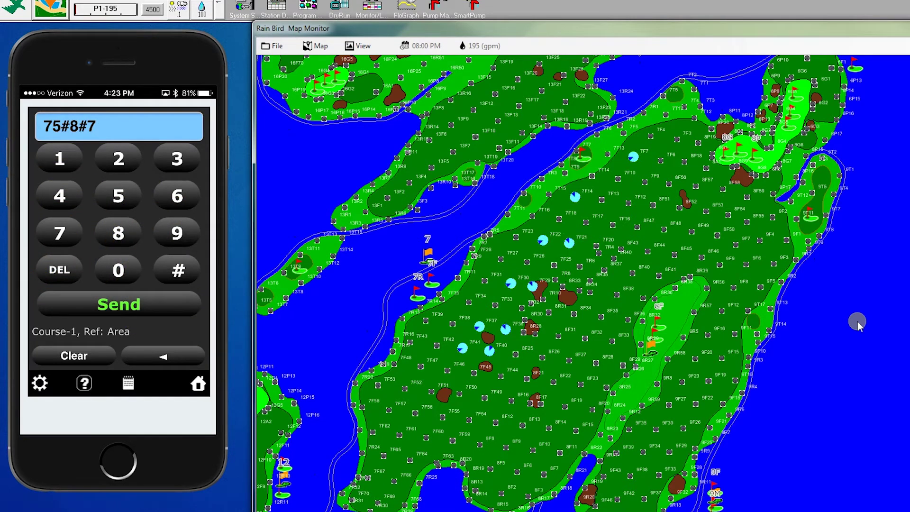
pyautogui.click(119, 304)
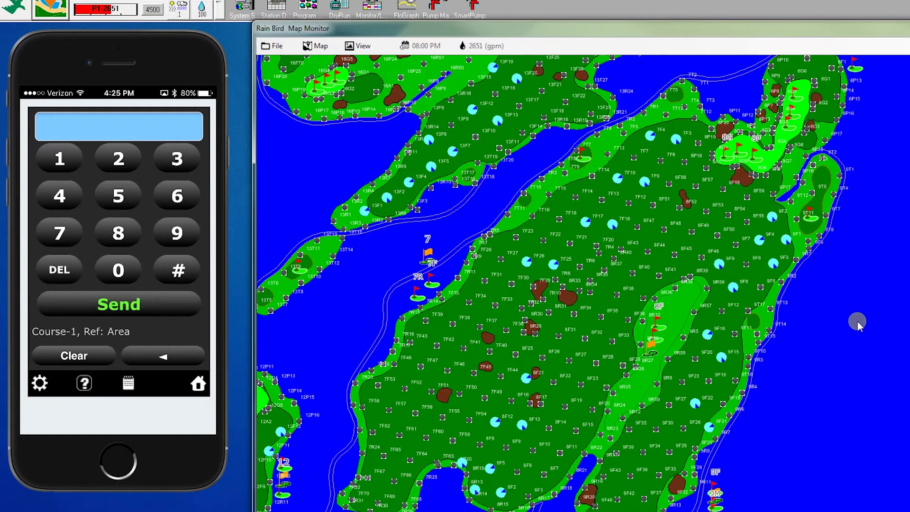
# - Zoom the map out to see every hole's sprinklers running at 2651 gpm
pyautogui.scroll(-2, 857, 321)
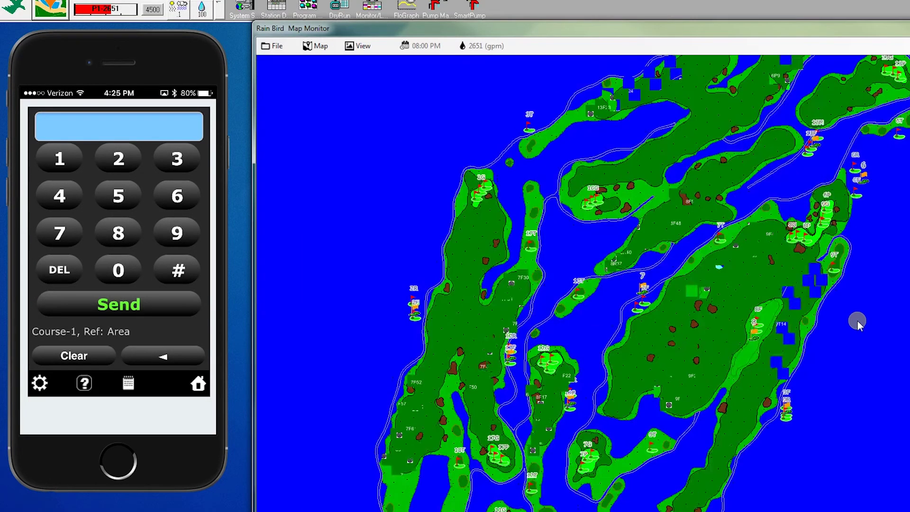
pyautogui.scroll(-2, 857, 320)
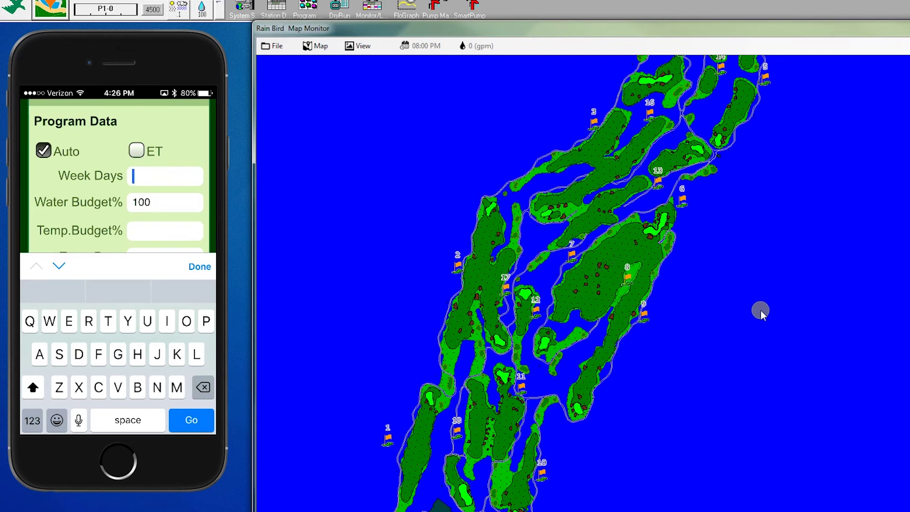
# - Turn on Map Monitor's program tree with View > Show Tree
pyautogui.click(360, 46)
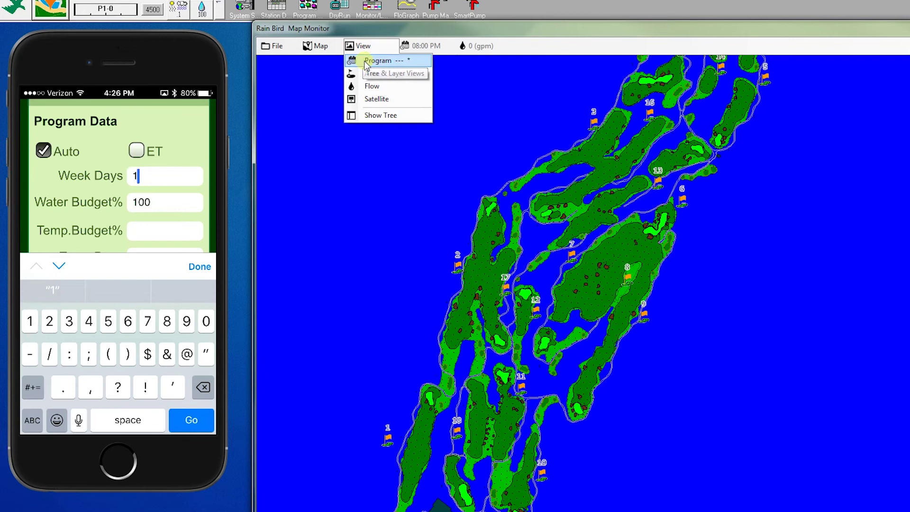
pyautogui.click(384, 116)
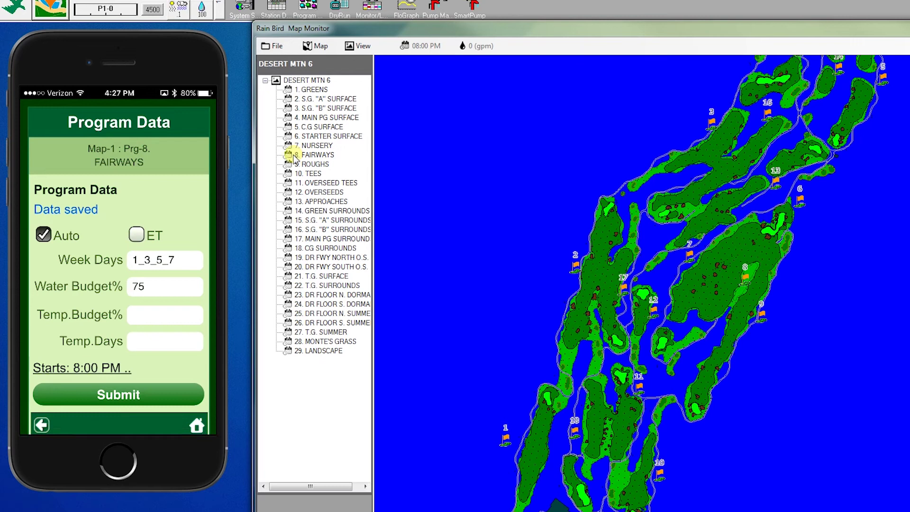
# - Check 8. FAIRWAYS properties show M_W_F_S start days and 75% water budget, then Save and Close
pyautogui.doubleClick(298, 156)
pyautogui.rightClick(304, 158)
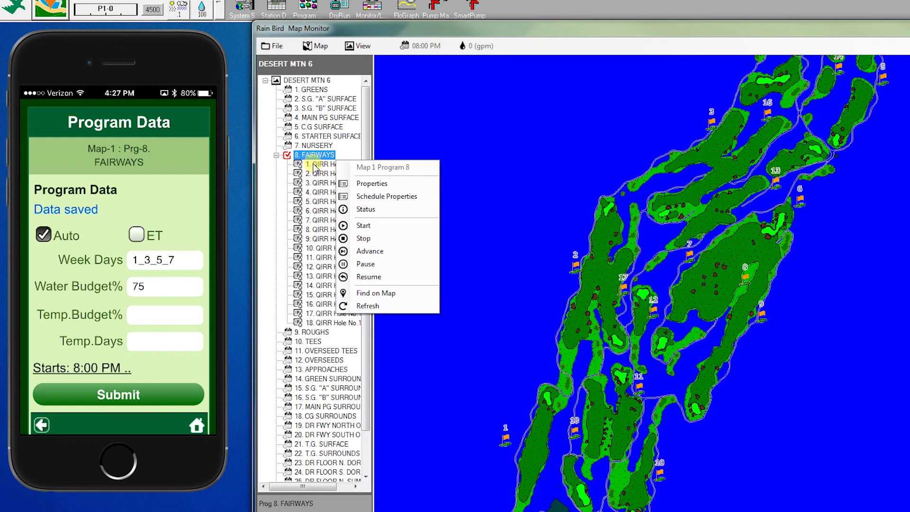
pyautogui.click(366, 185)
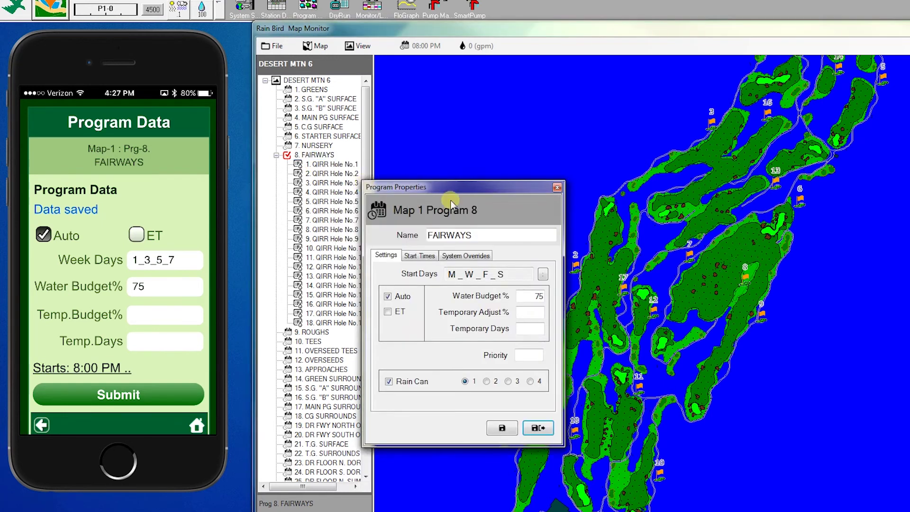
pyautogui.moveTo(468, 191); pyautogui.dragTo(521, 95)
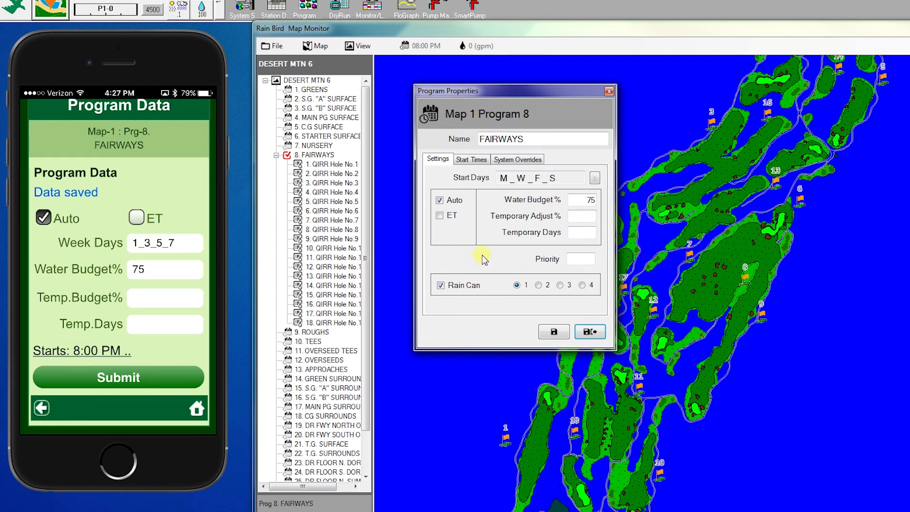
pyautogui.click(589, 332)
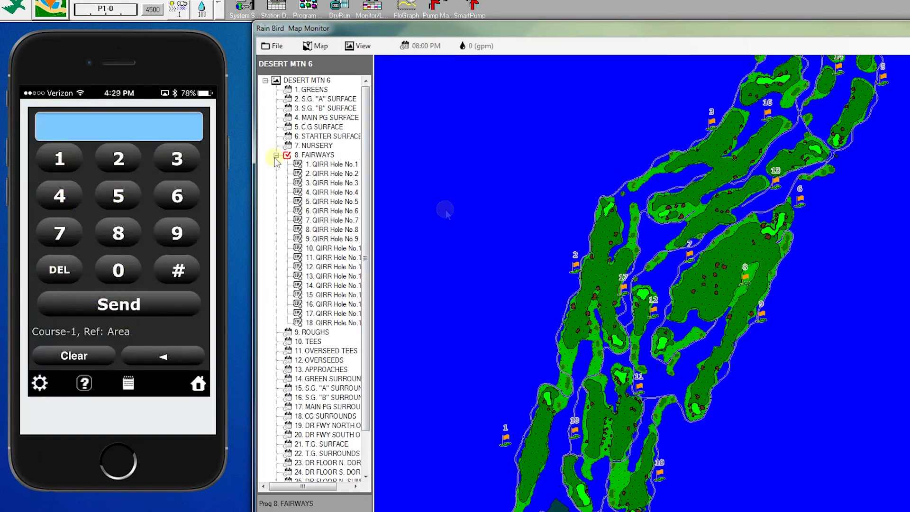
# - Show the GREENS holes and submit a 50% temporary budget for 3 days, then bring up GREENS actions in Map Monitor
pyautogui.click(276, 156)
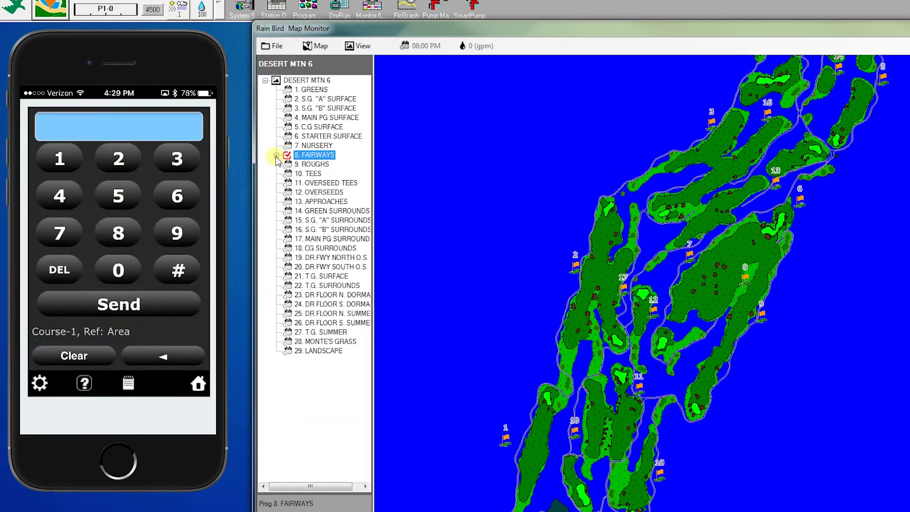
pyautogui.click(299, 91)
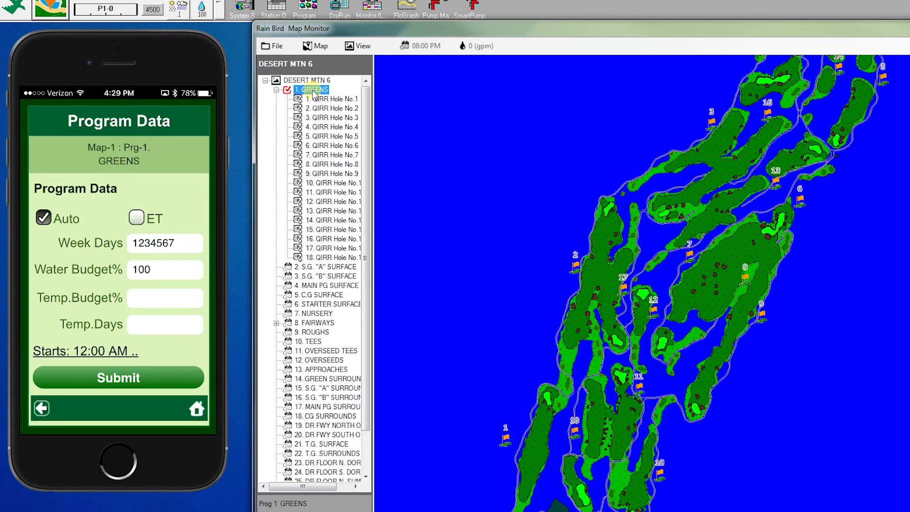
pyautogui.click(164, 298)
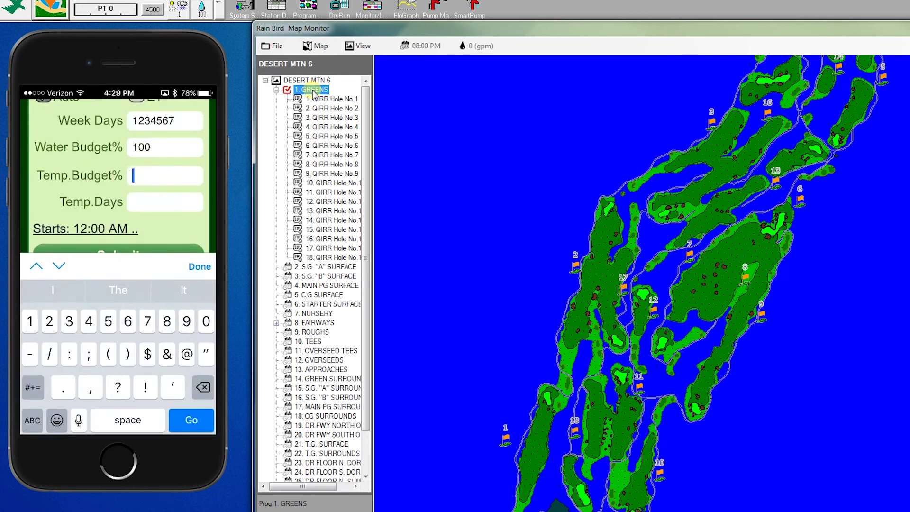
pyautogui.write('50')
pyautogui.click(59, 266)
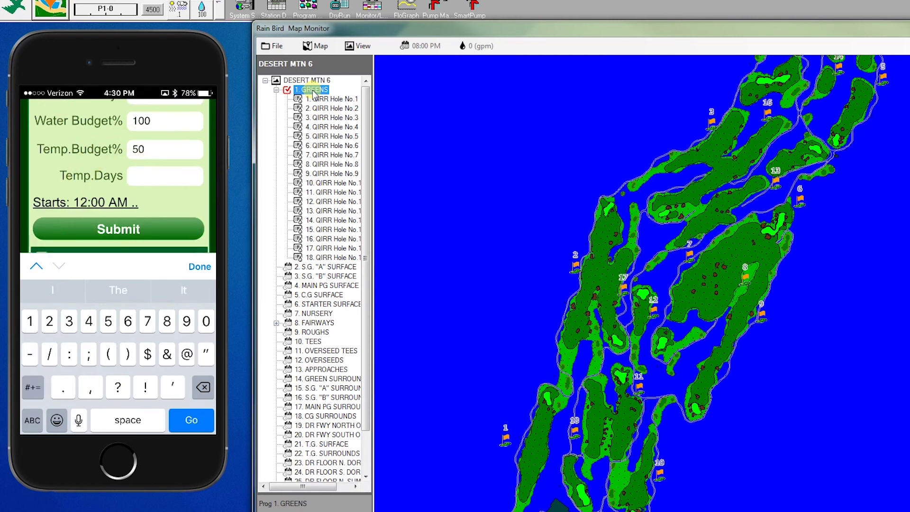
pyautogui.write('3')
pyautogui.click(118, 229)
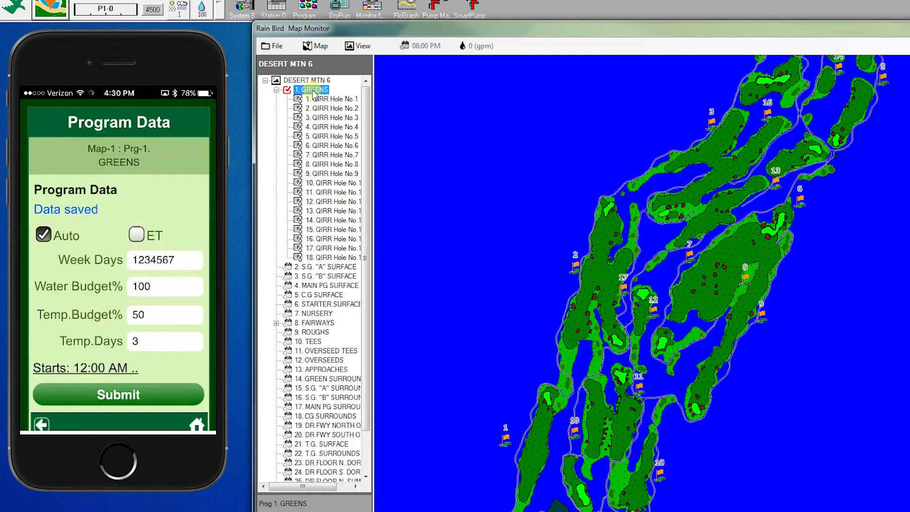
pyautogui.rightClick(313, 94)
pyautogui.click(359, 118)
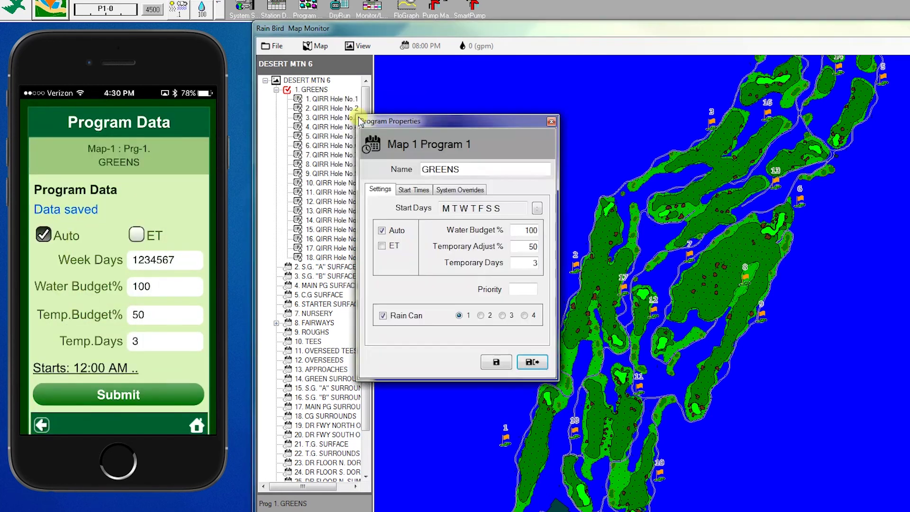